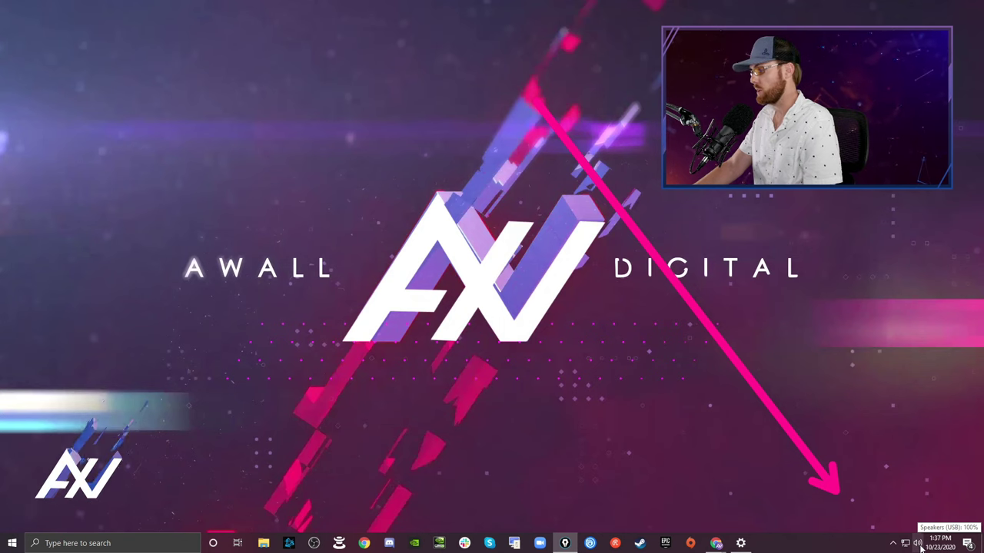
- Open the classic Sound control panel from Windows Sound settings, then close Settings
right_click(921, 548)
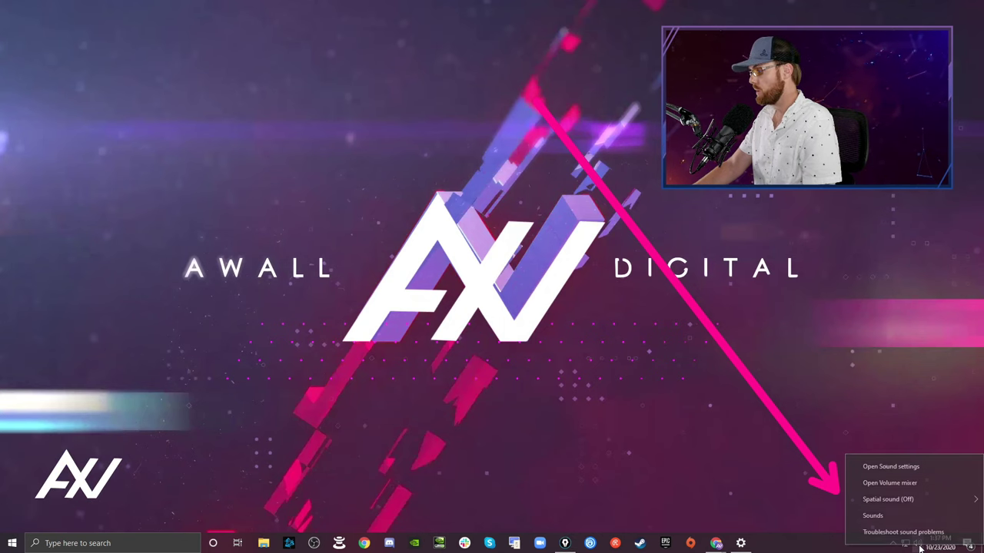
click(929, 469)
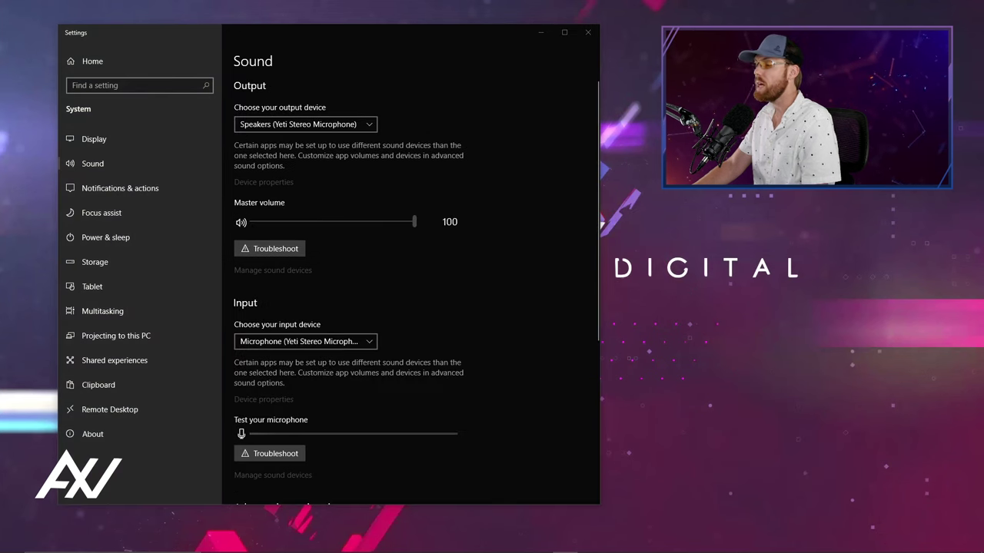
scroll(487, 222, down, 4)
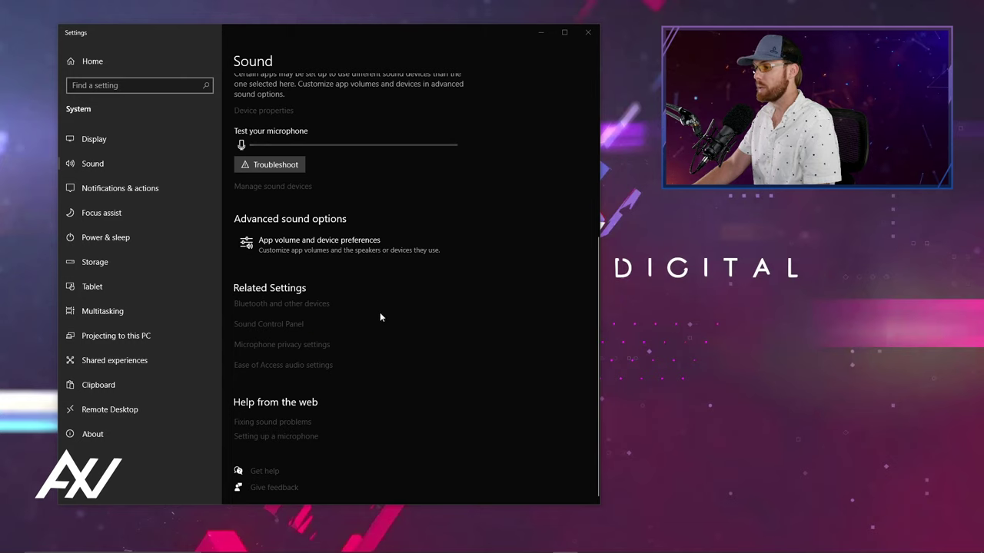
click(292, 325)
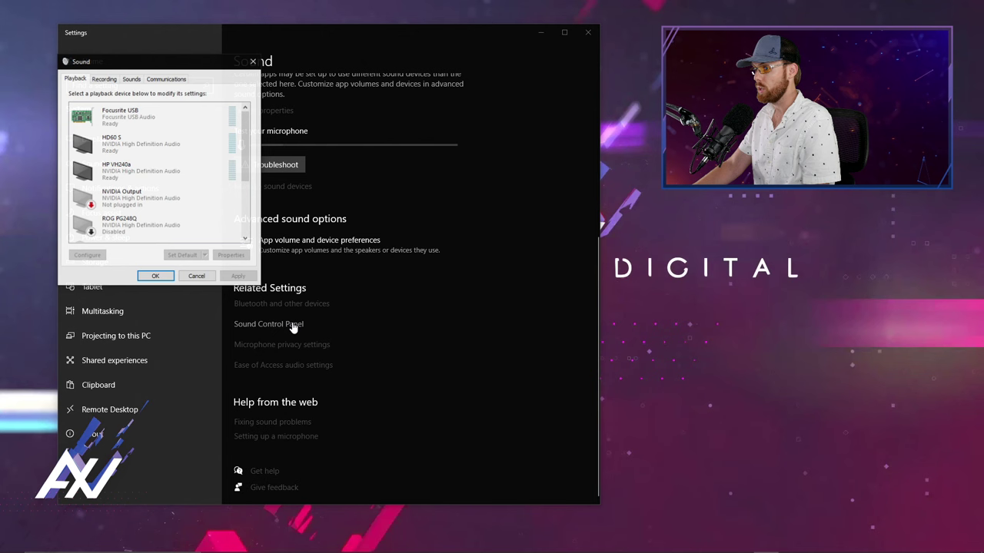
click(588, 32)
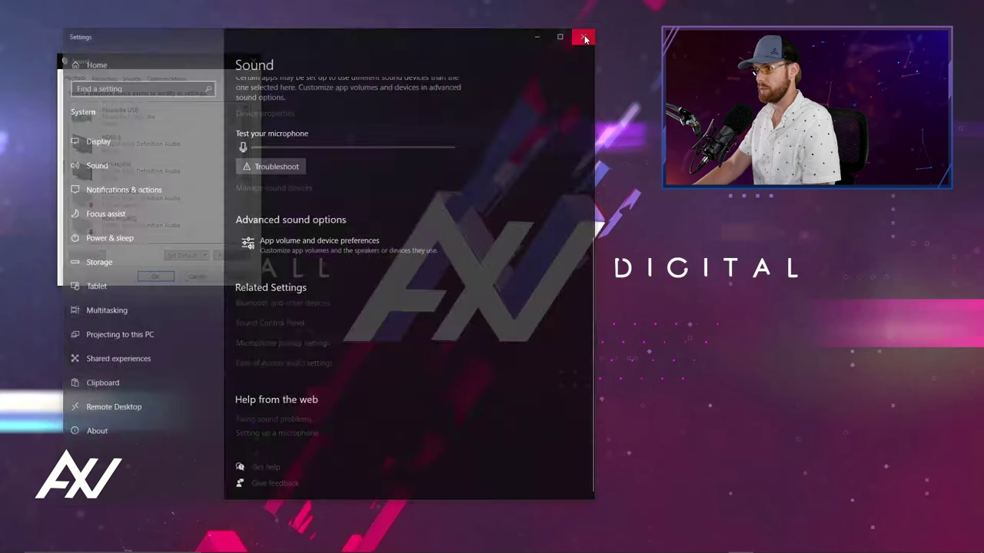
- Select the Yeti Stereo Microphone, the default device, in the Recording device list
drag(207, 64, 208, 37)
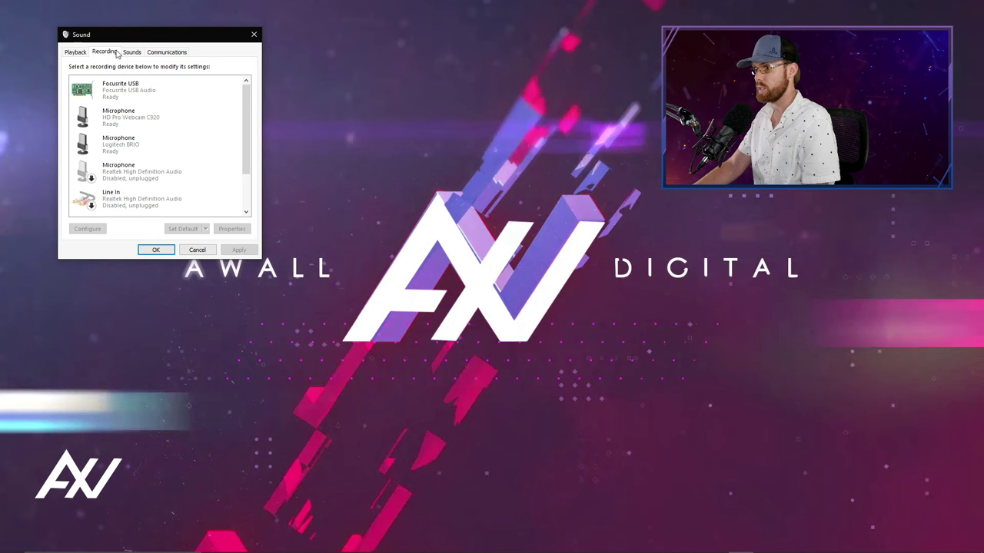
drag(247, 104, 247, 136)
click(176, 206)
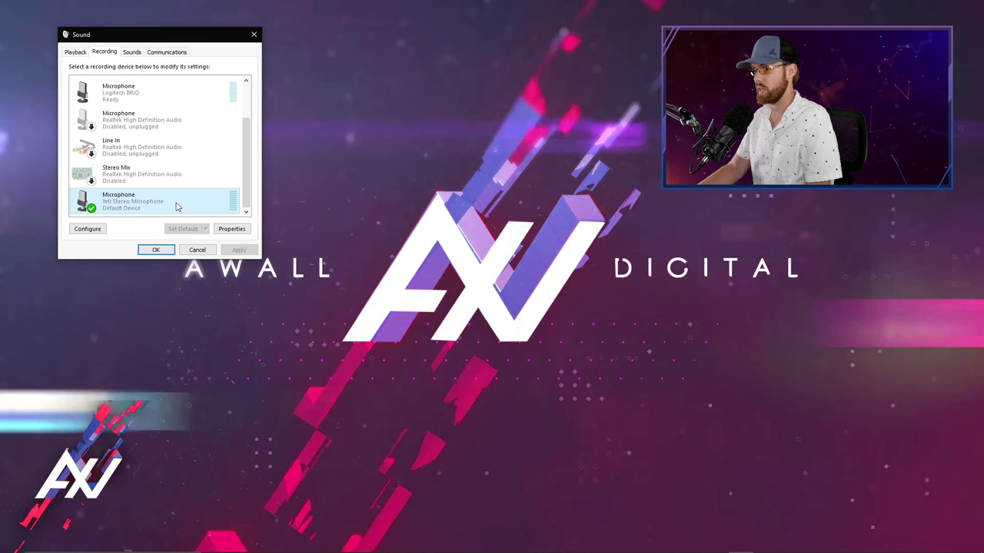
- Open the Yeti microphone's properties and check its input level
right_click(172, 205)
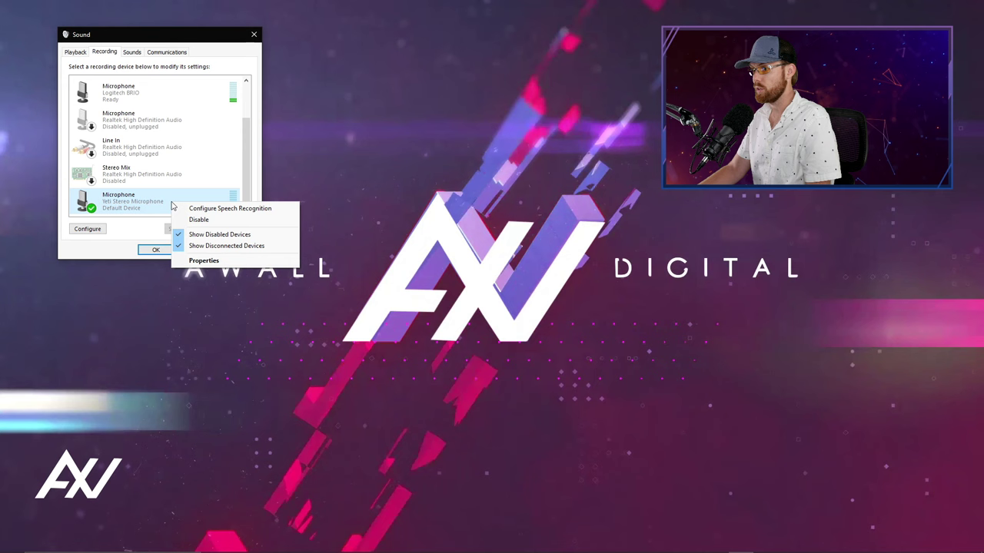
click(207, 261)
drag(226, 78, 348, 85)
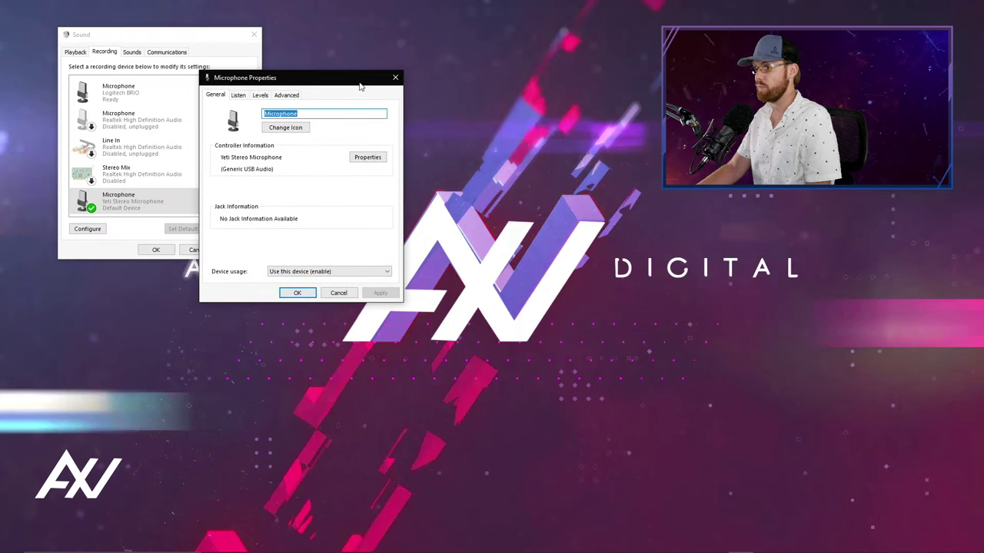
click(260, 98)
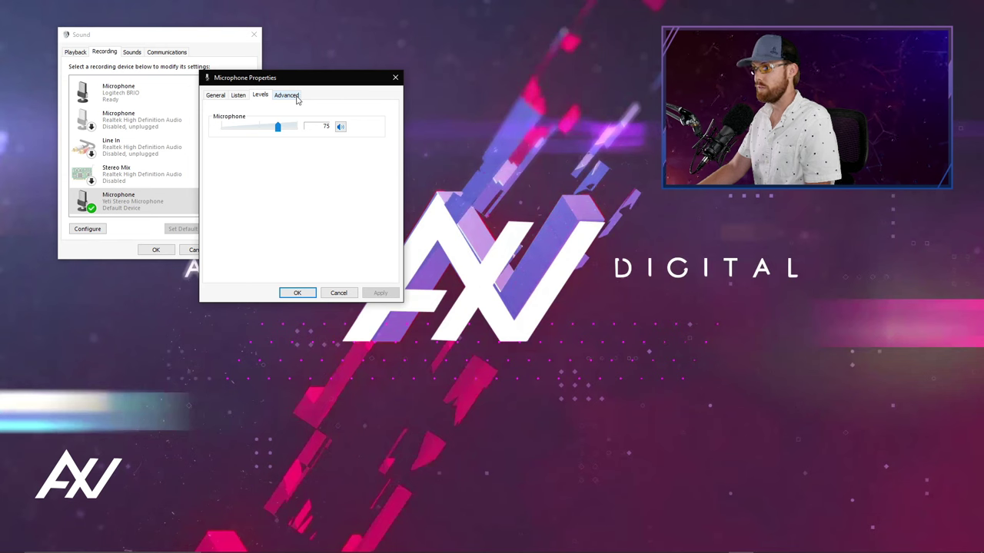
- Keep the default format at 2 channel, 16 bit, 48000 Hz (DVD Quality)
click(296, 97)
click(294, 144)
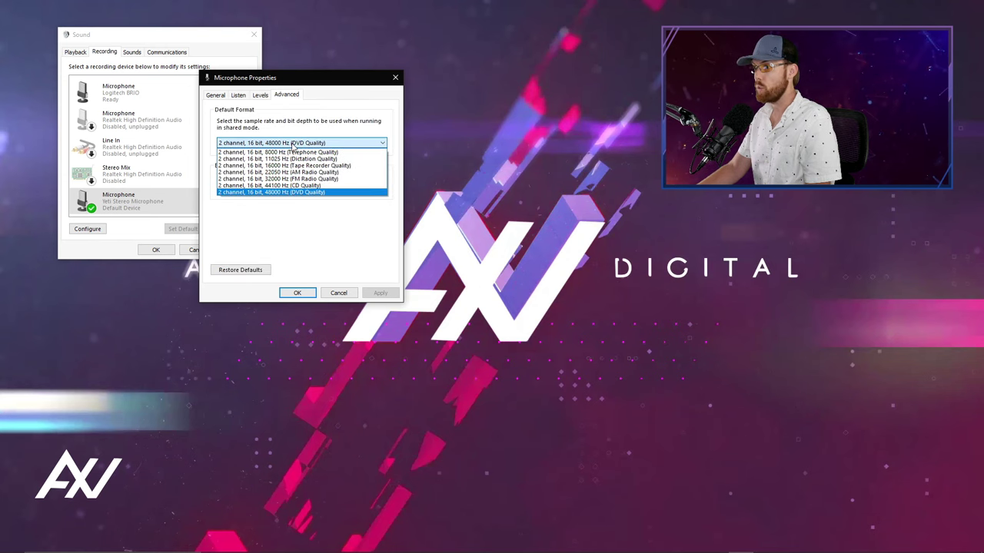
click(336, 192)
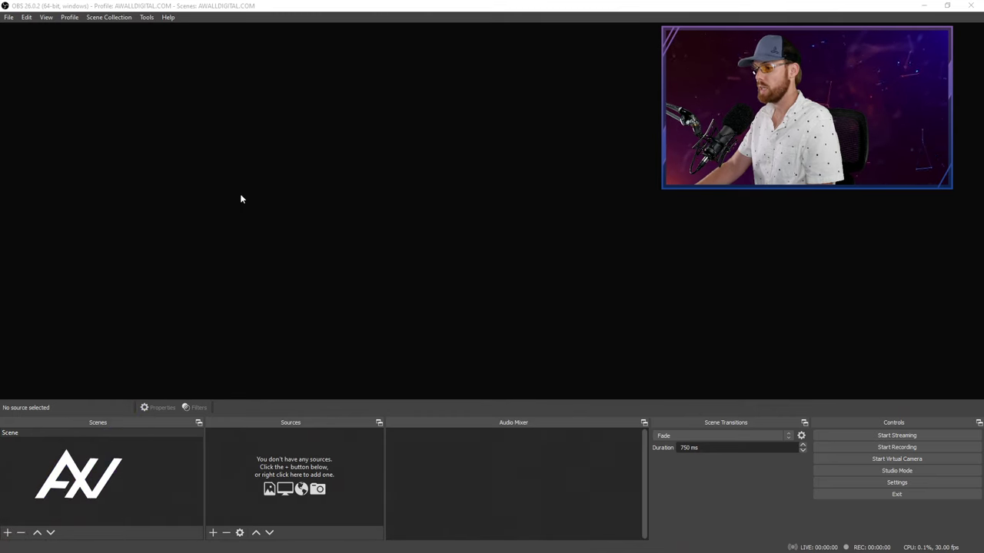
- Bring up OBS Studio showing the empty Scene with no sources
drag(244, 213, 218, 520)
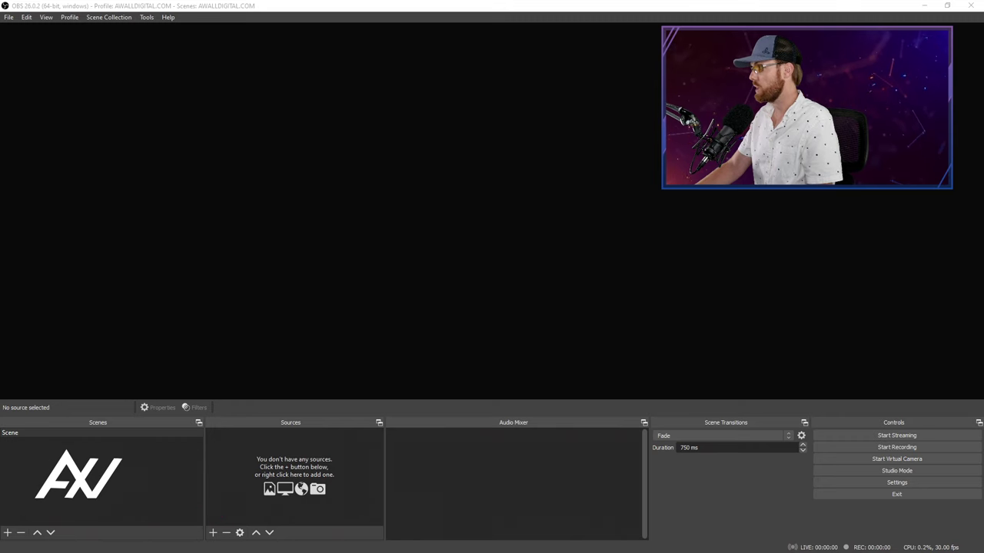
- Add an Audio Input Capture source named 'Blue Yeti USB Mic', then switch to the browser
click(213, 532)
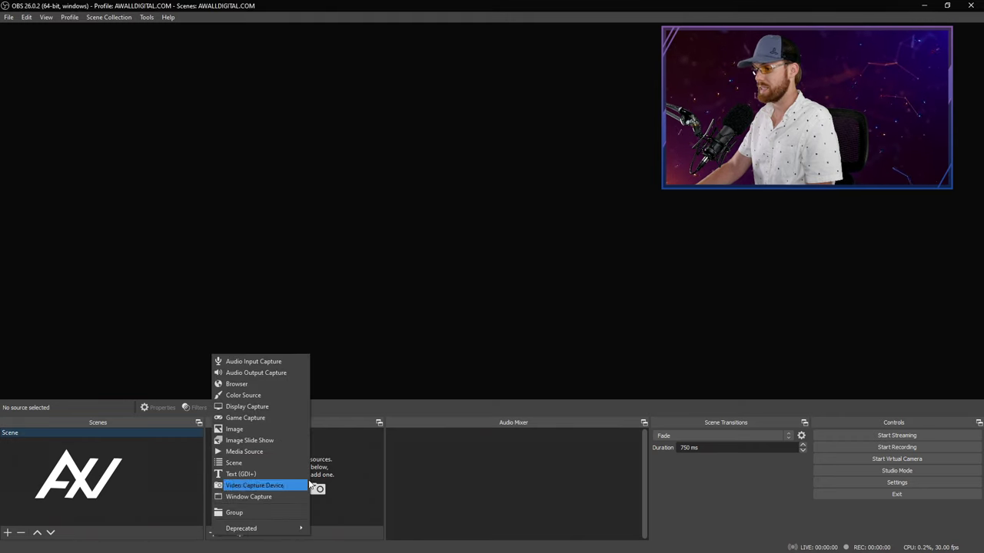
click(292, 360)
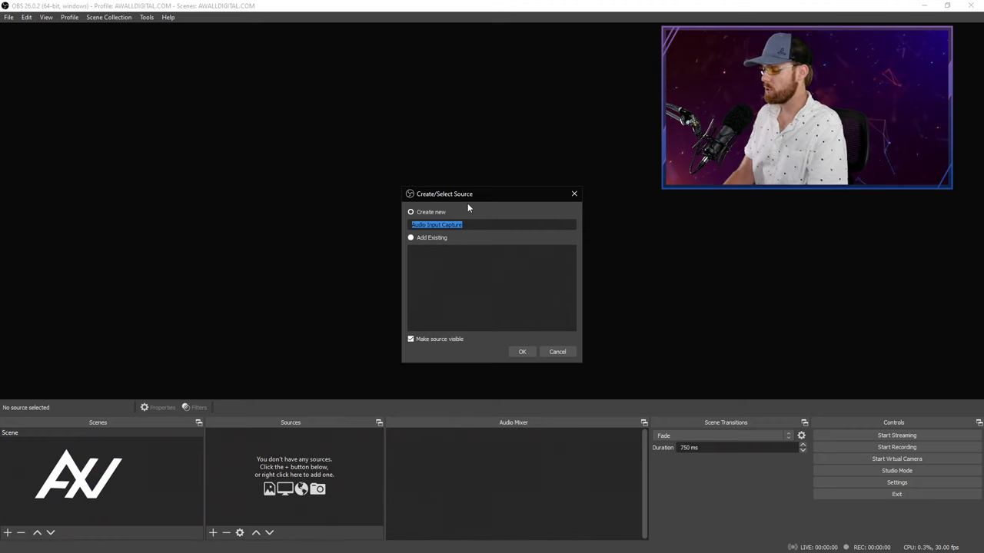
text(Bl)
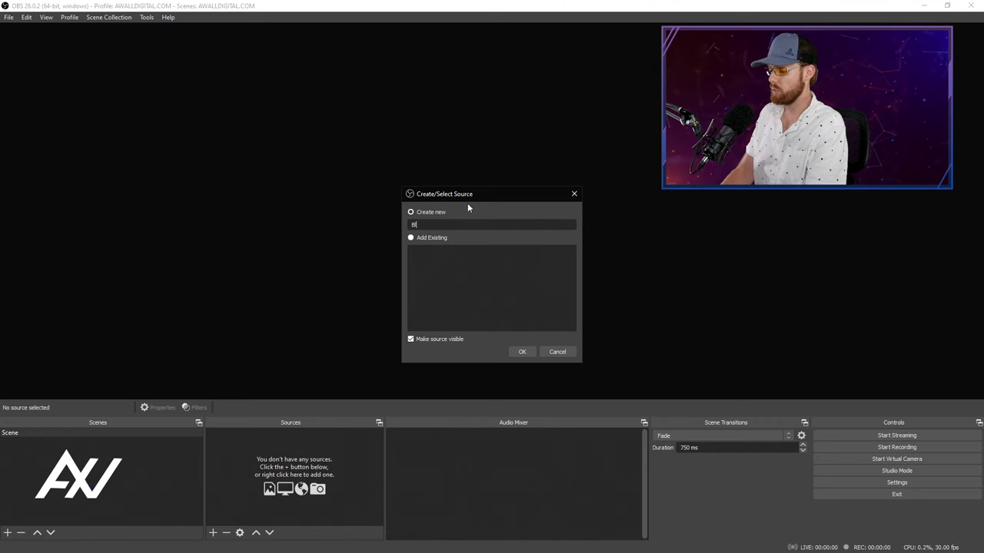
text(ue Yeti )
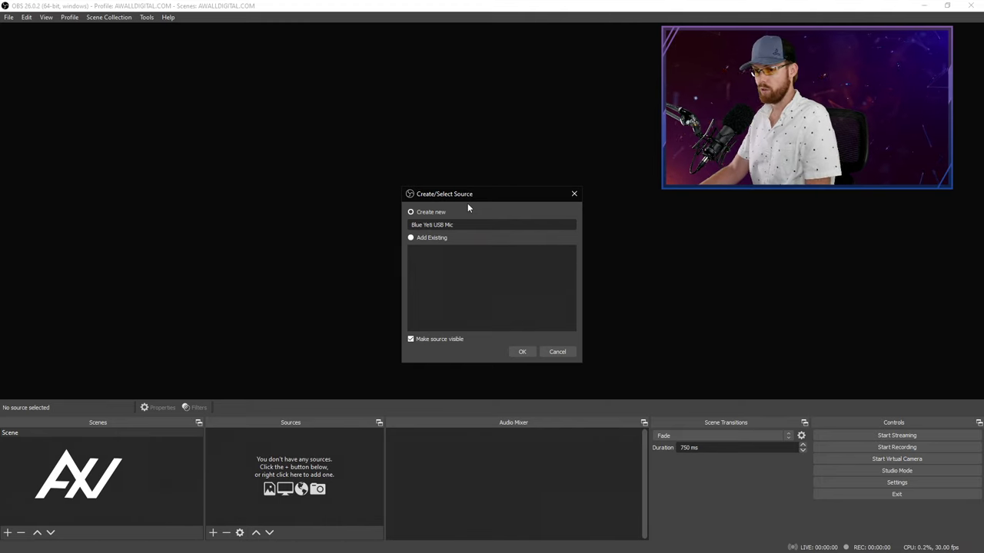
text(USB Mic)
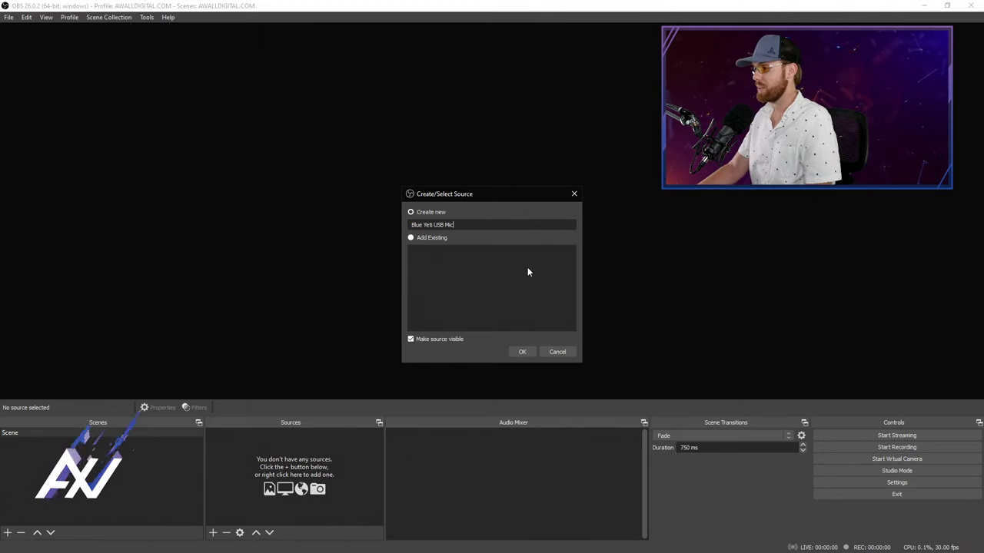
click(522, 351)
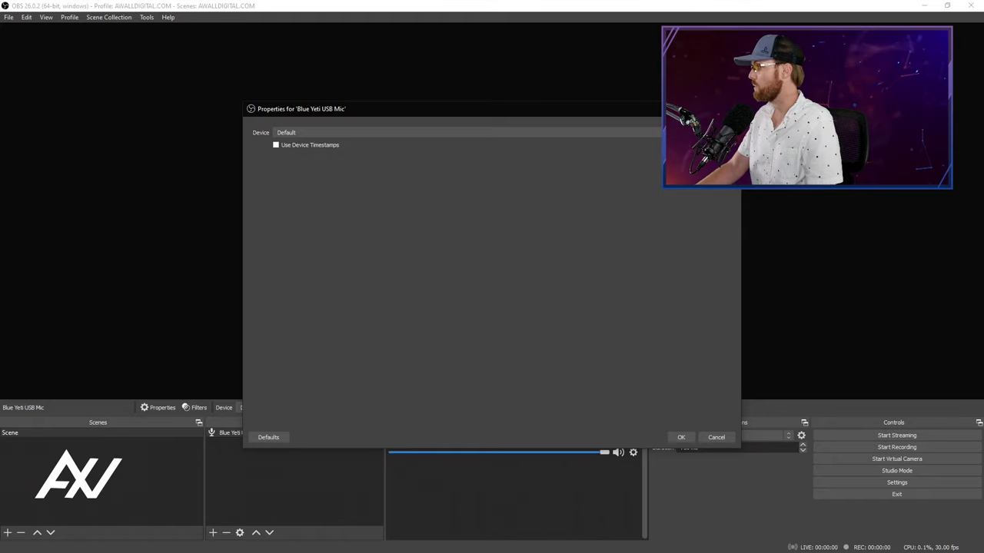
key(alt+Tab)
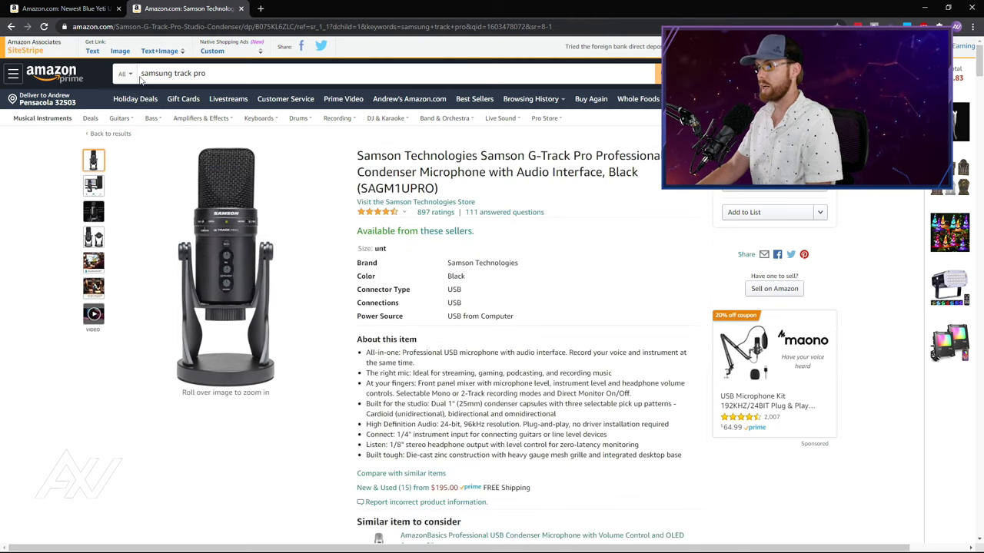
- View the Blue Yeti product listing in its Amazon browser tab
click(60, 9)
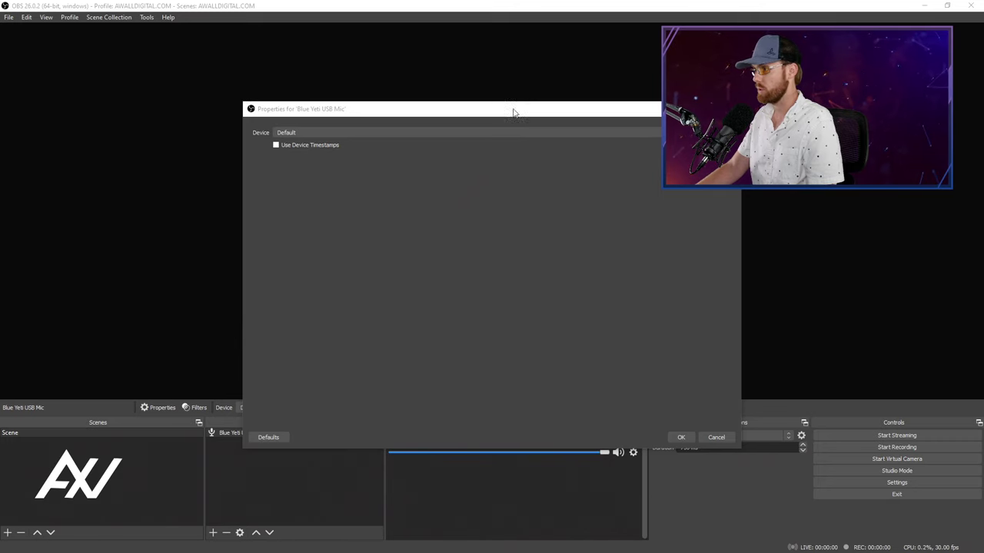
- Set the Blue Yeti USB Mic device to Microphone (Yeti Stereo Microphone) and save
drag(513, 109, 306, 52)
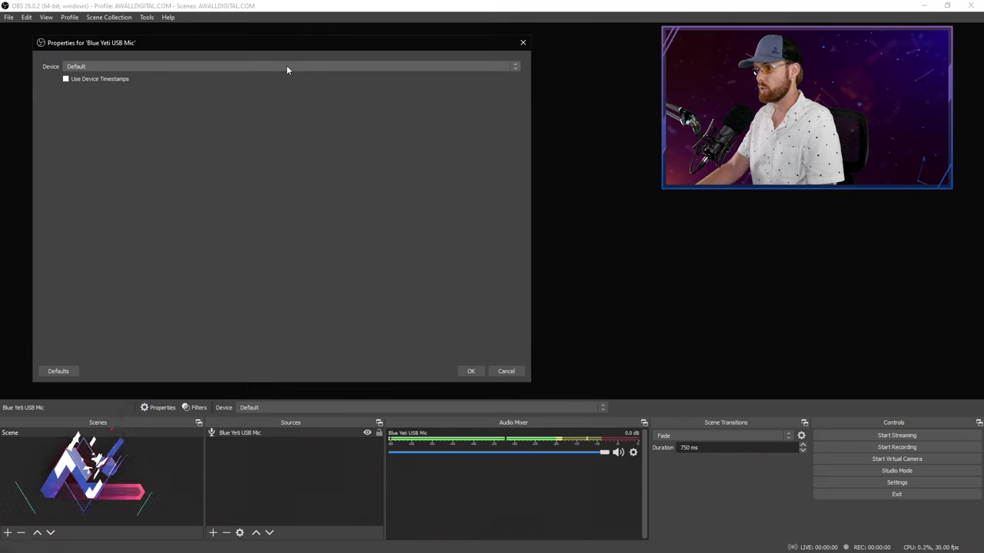
click(286, 66)
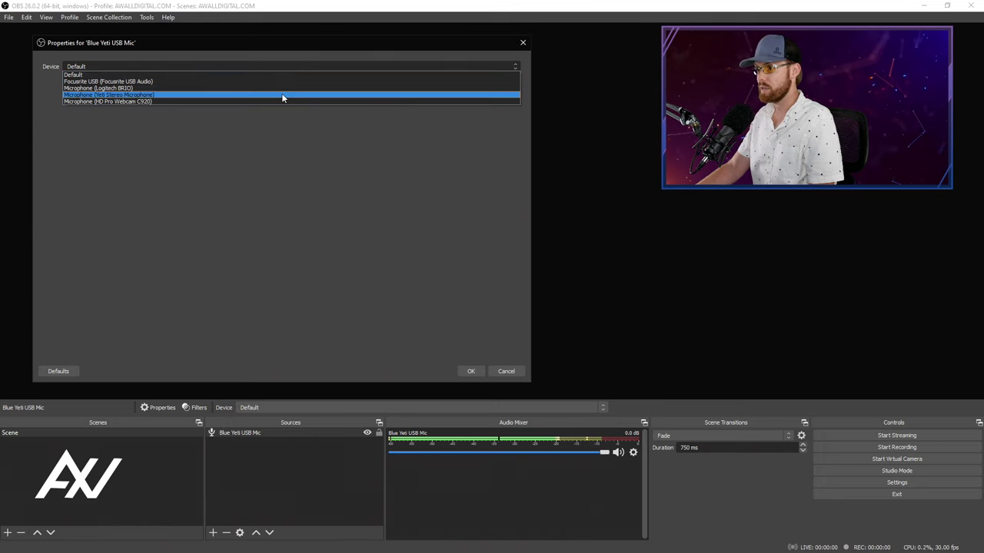
click(282, 95)
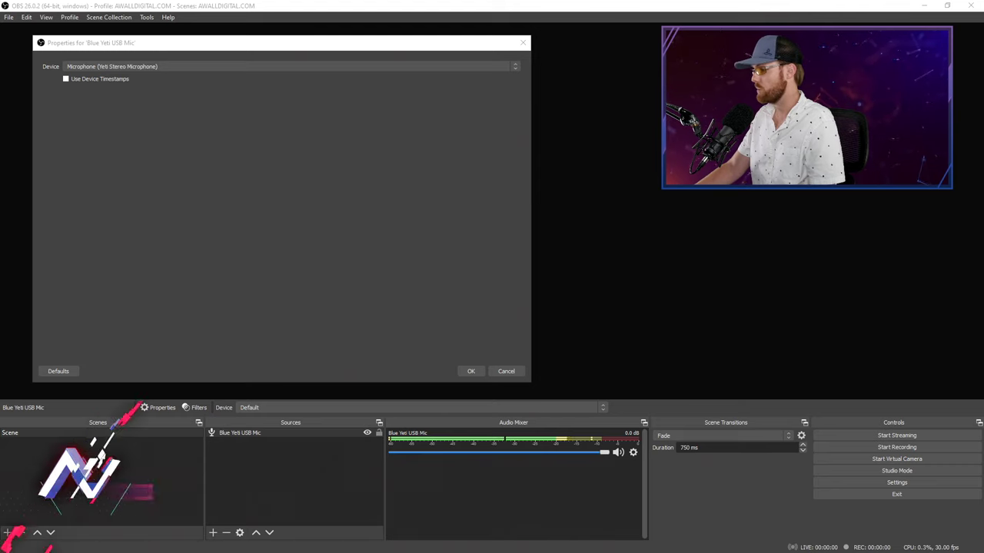
click(471, 371)
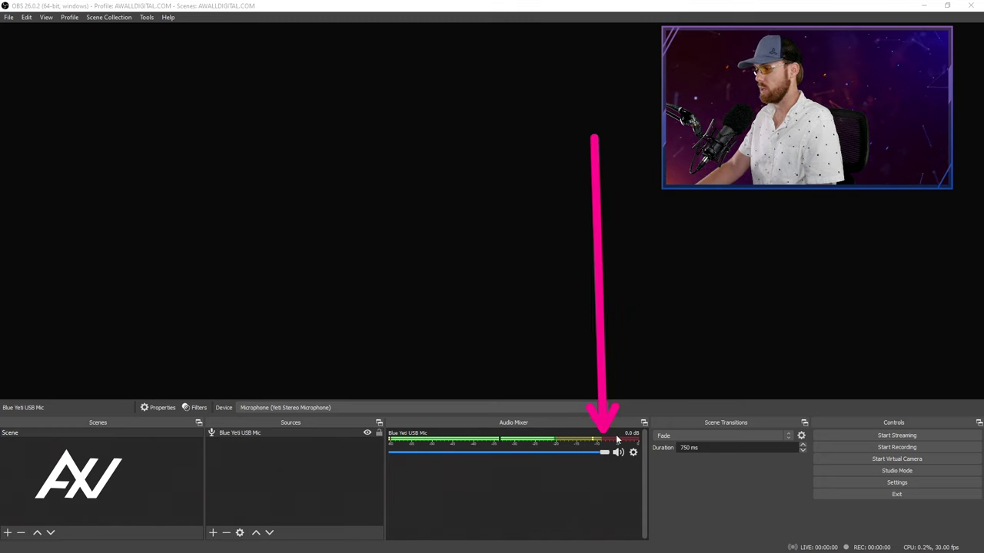
click(619, 520)
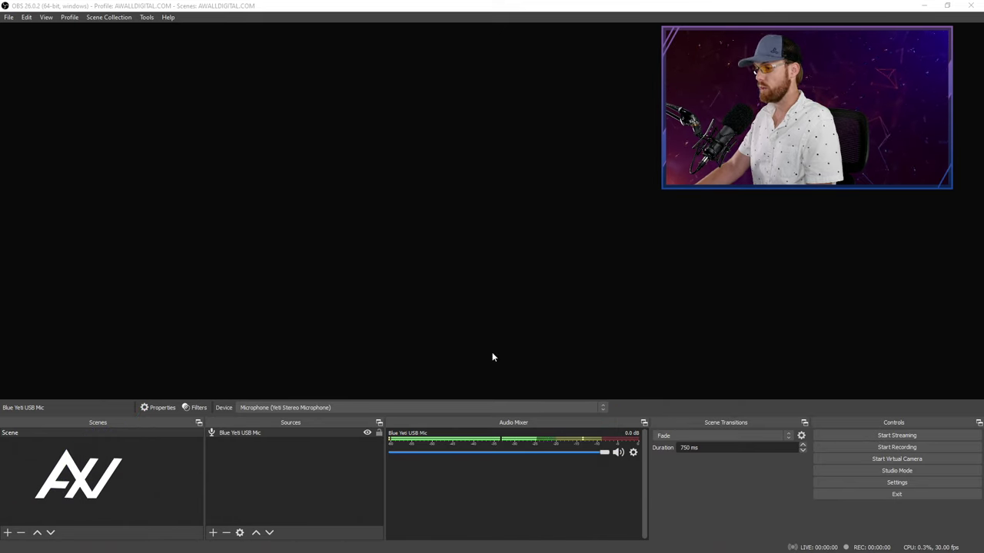
- Open the Filters window for the Blue Yeti USB Mic source and move it up-left
right_click(344, 436)
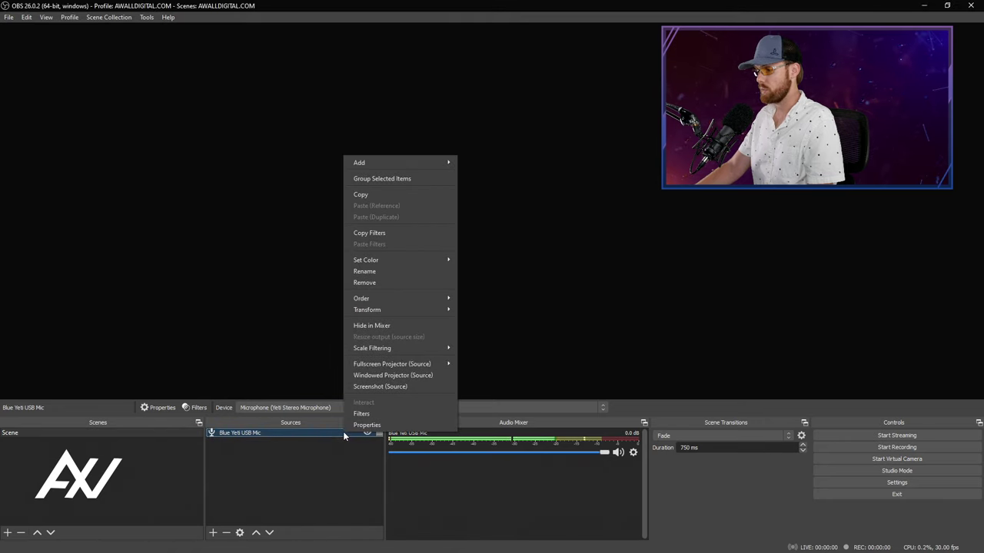
click(411, 413)
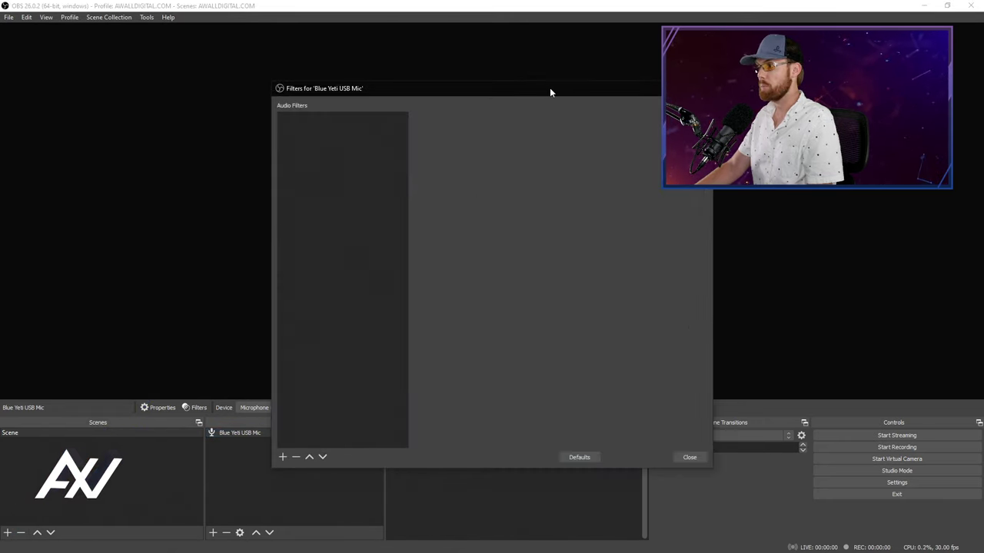
drag(550, 90, 330, 40)
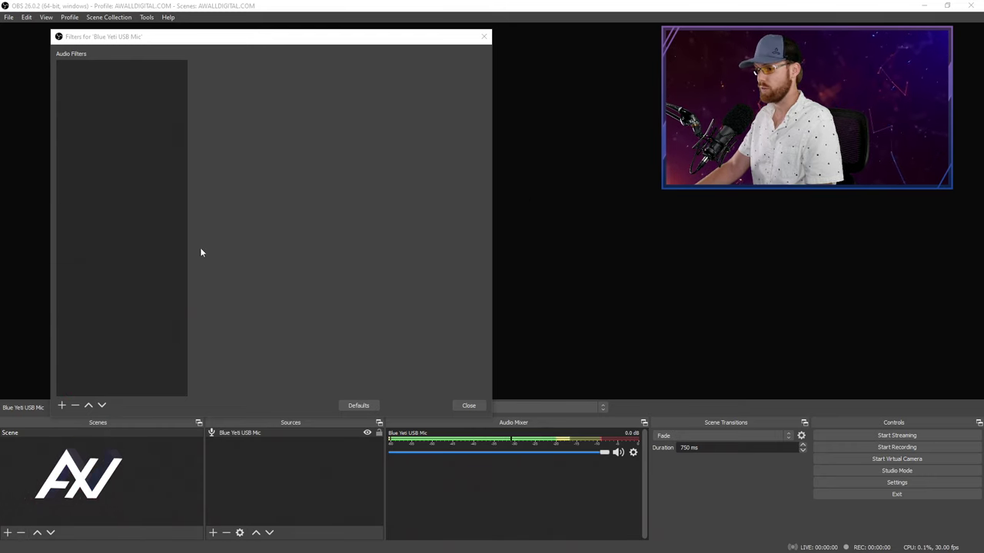
- Add a Compressor filter named Compressor and set its ratio to 4.00:1
click(61, 407)
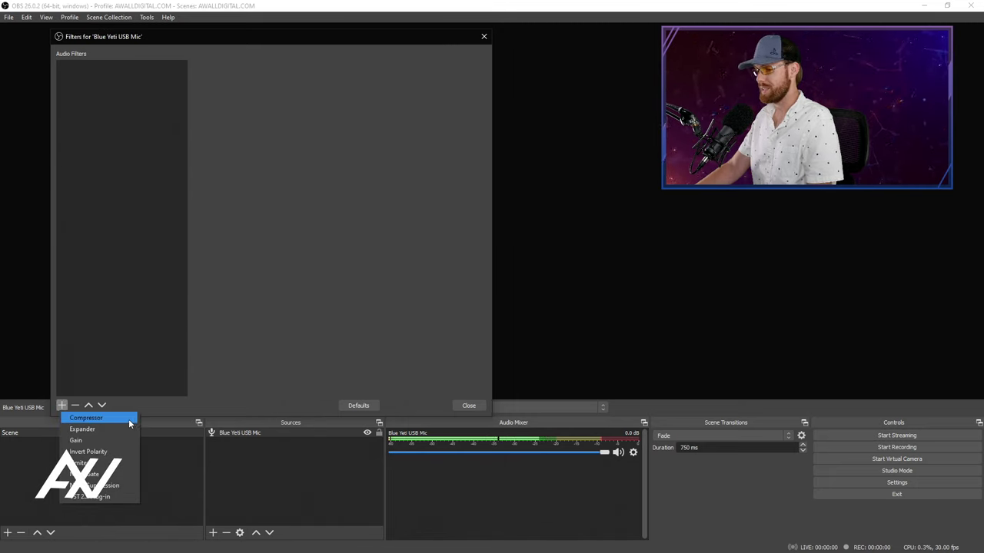
click(129, 419)
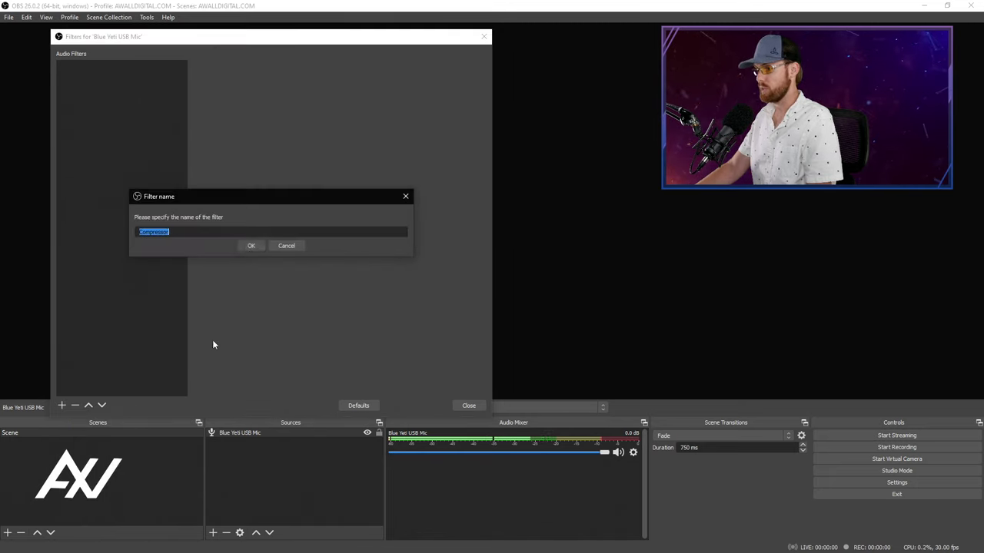
click(249, 246)
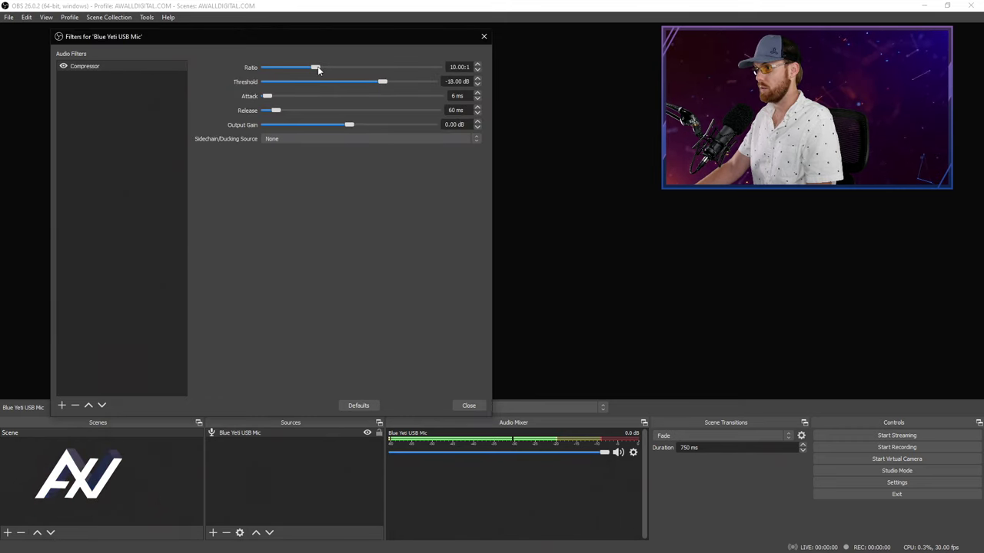
drag(317, 66, 304, 69)
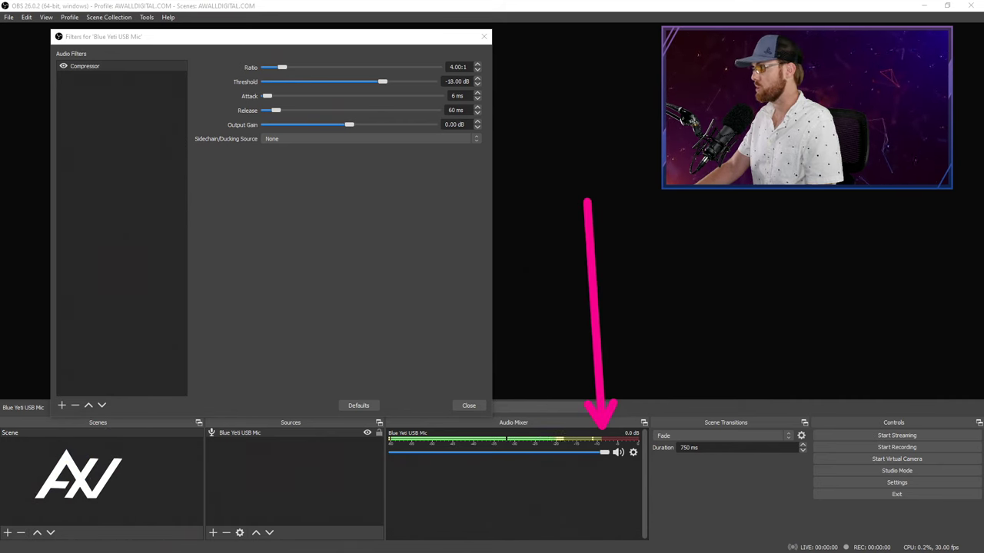
- Raise the Compressor's output gain by a net five increments
click(477, 121)
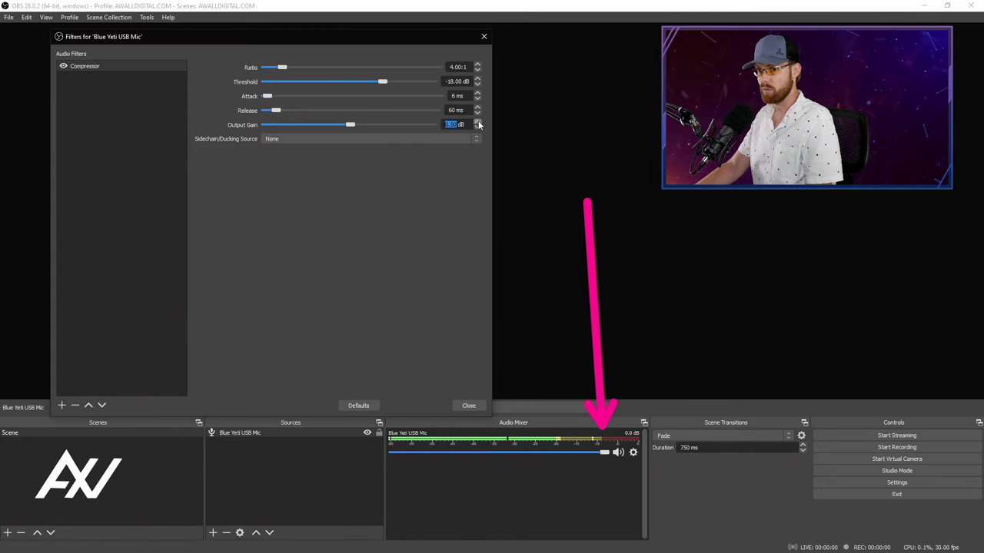
click(478, 123)
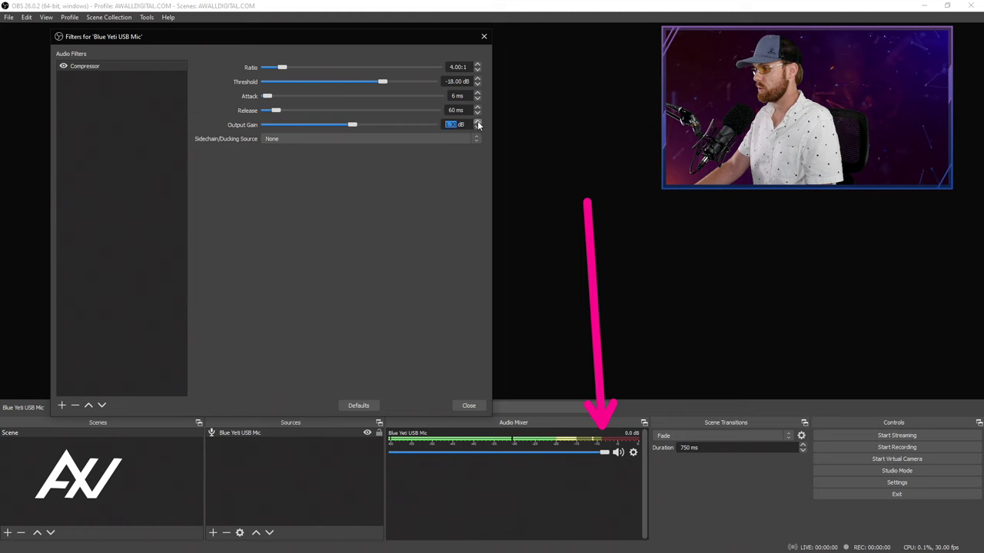
click(477, 122)
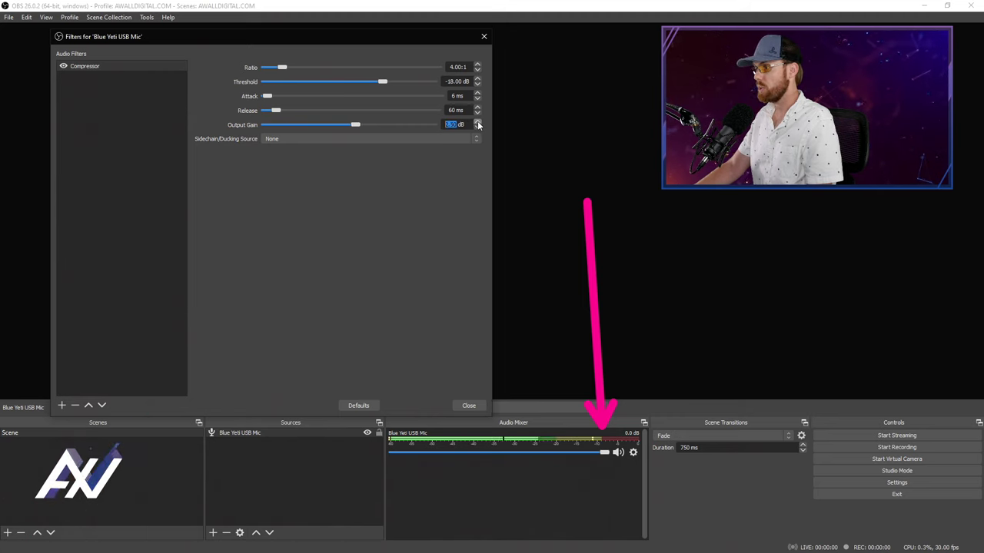
click(477, 122)
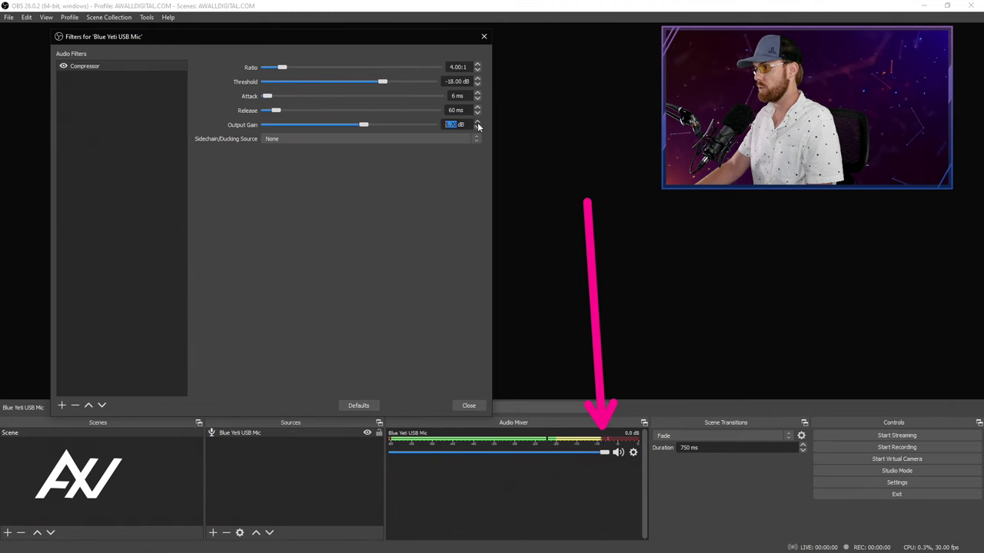
click(477, 122)
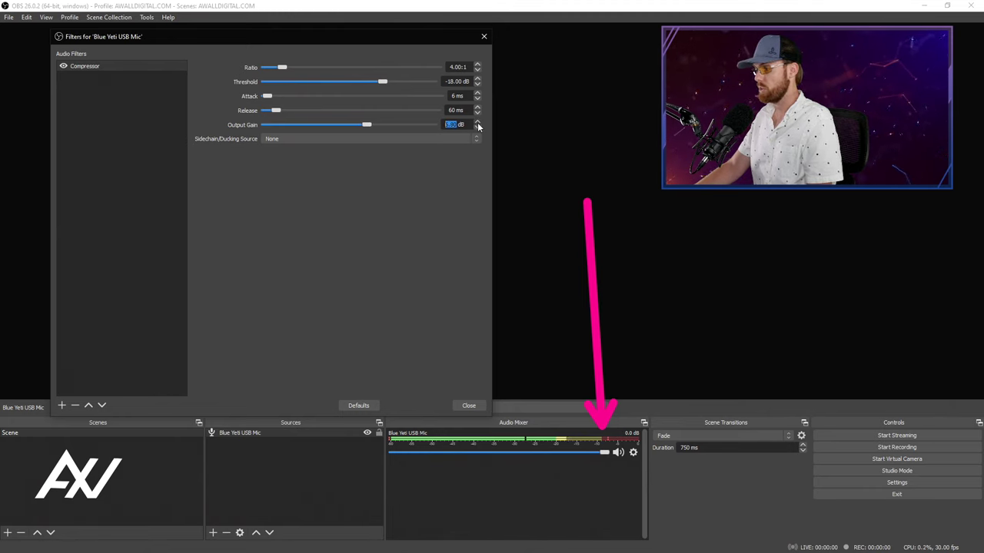
click(478, 122)
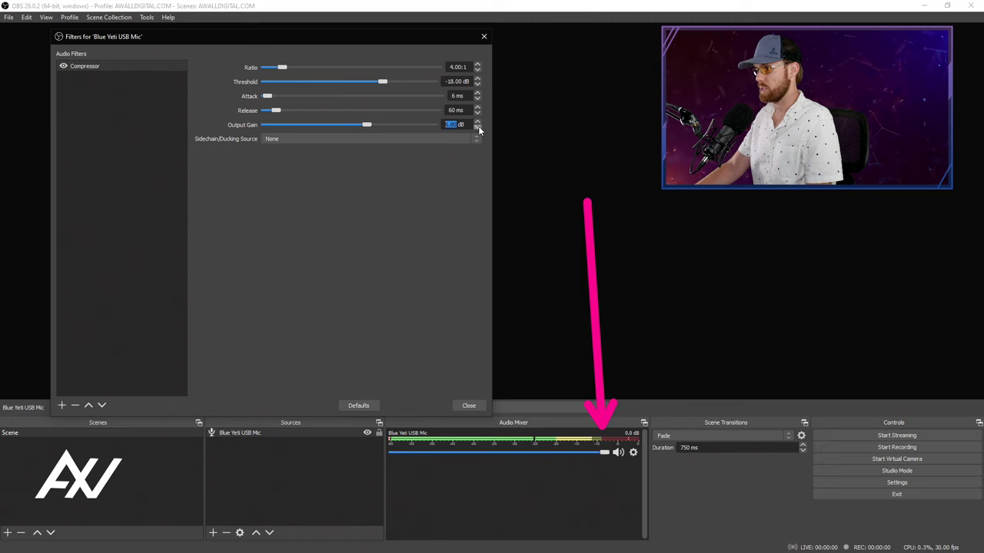
click(478, 128)
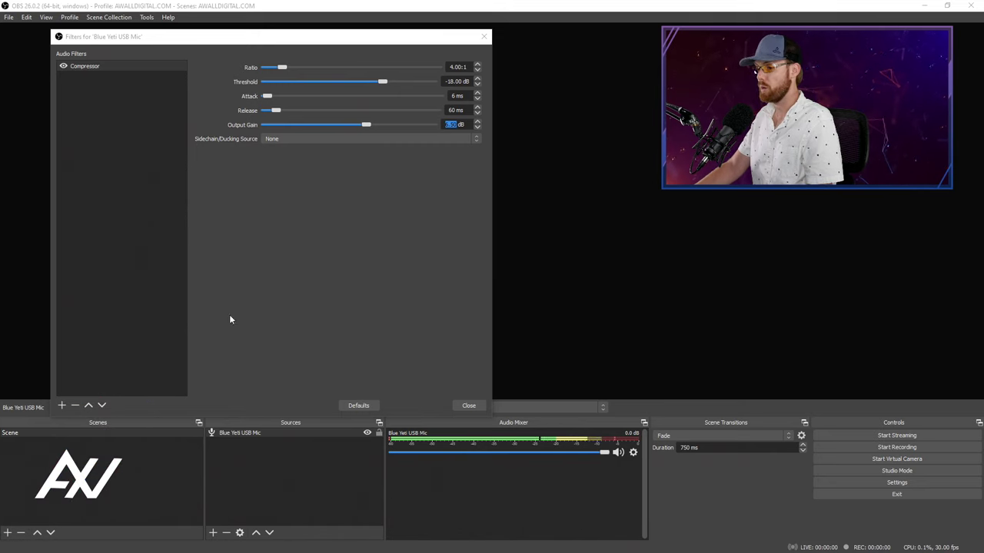
- Add a Limiter filter with a -3.00 dB threshold, then close the filters window
click(63, 405)
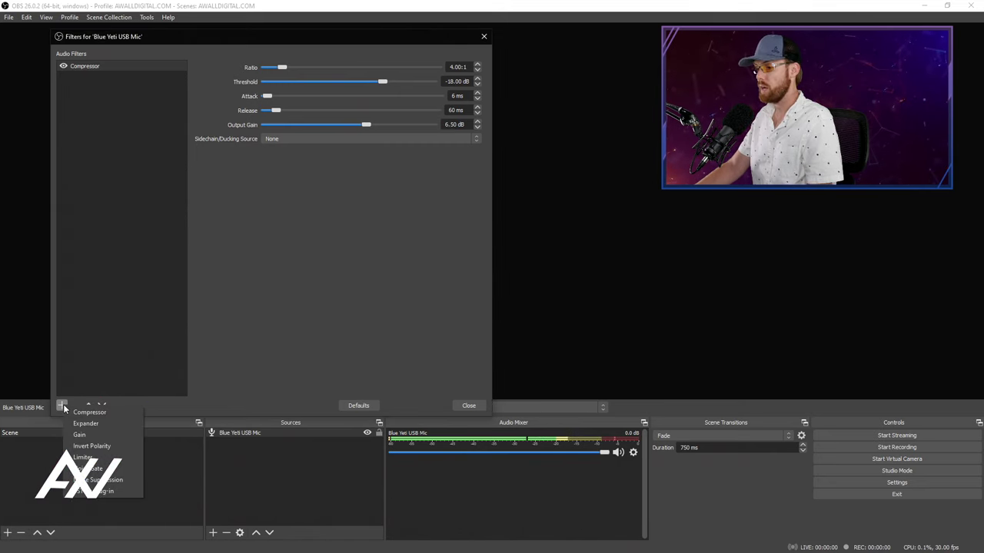
click(115, 458)
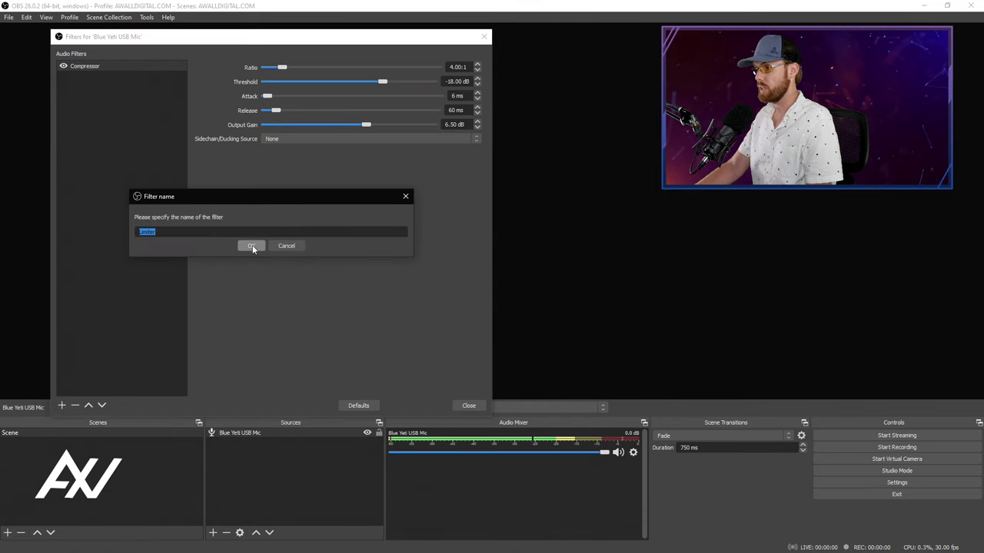
click(253, 246)
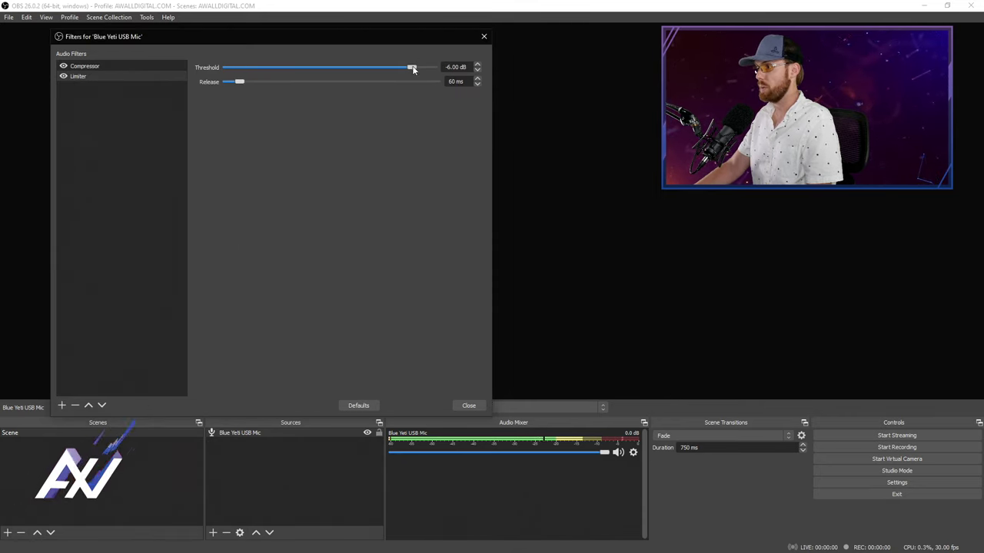
drag(412, 68, 415, 70)
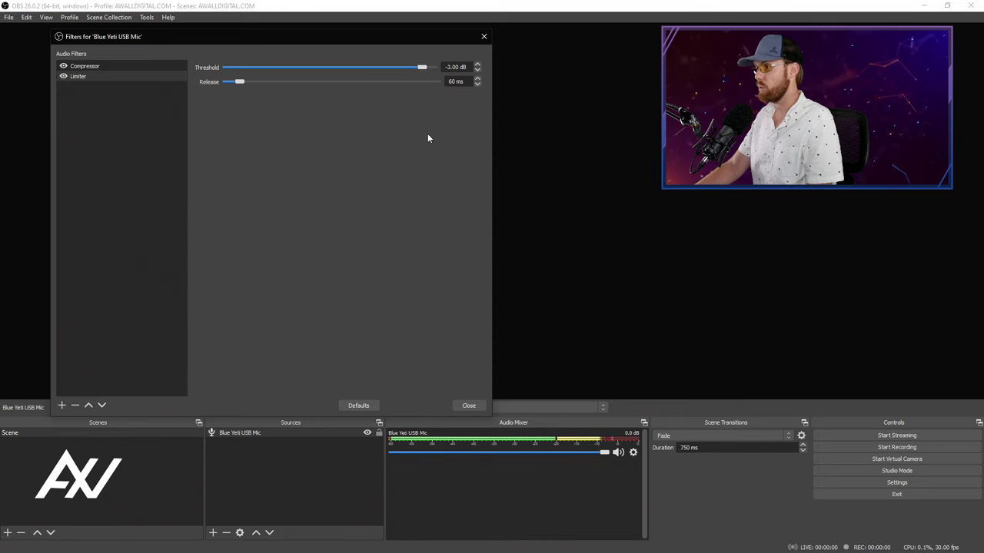
click(468, 406)
click(495, 255)
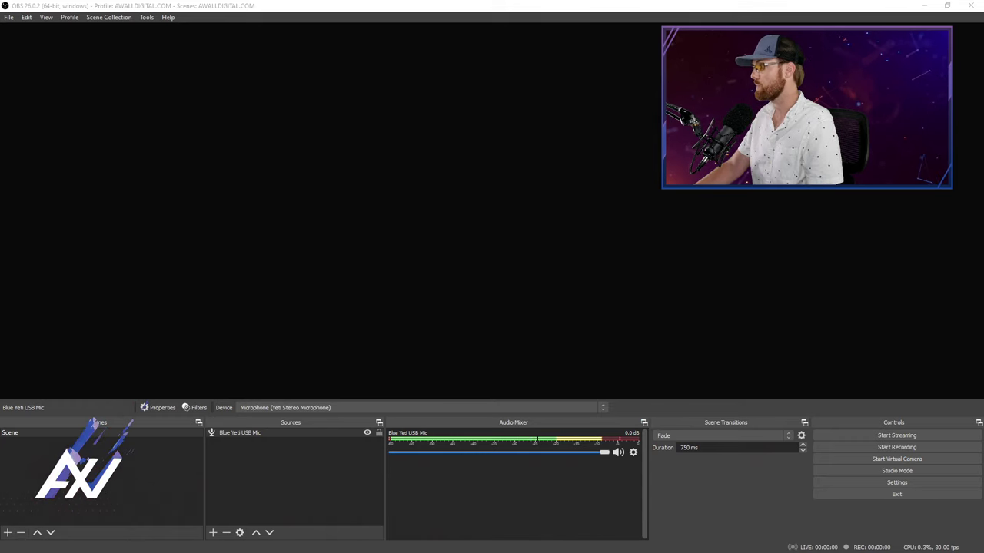
- Bring the awalldigital.com browser window up full-screen and scroll to the booking calendar
key(alt+Tab)
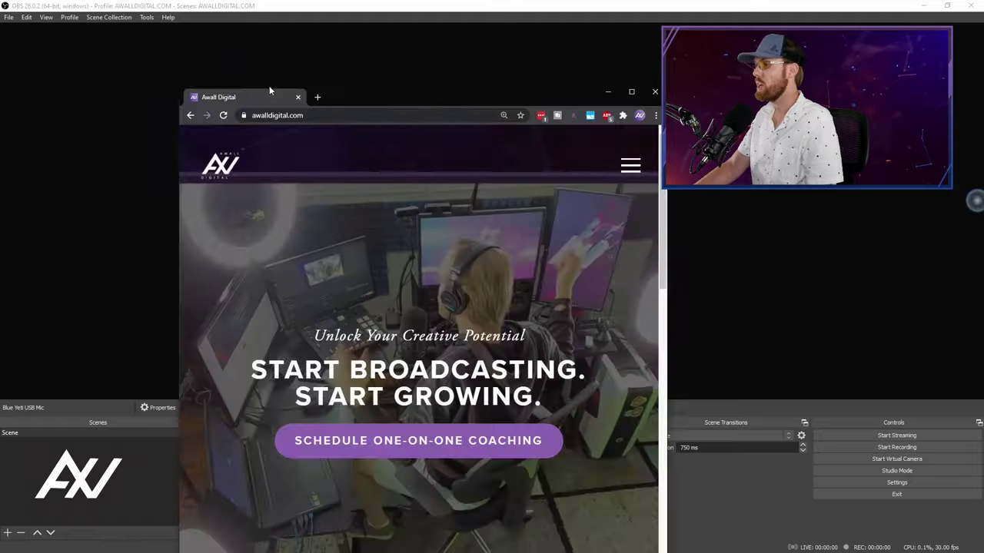
double_click(269, 85)
scroll(710, 233, down, 1)
scroll(710, 233, down, 1)
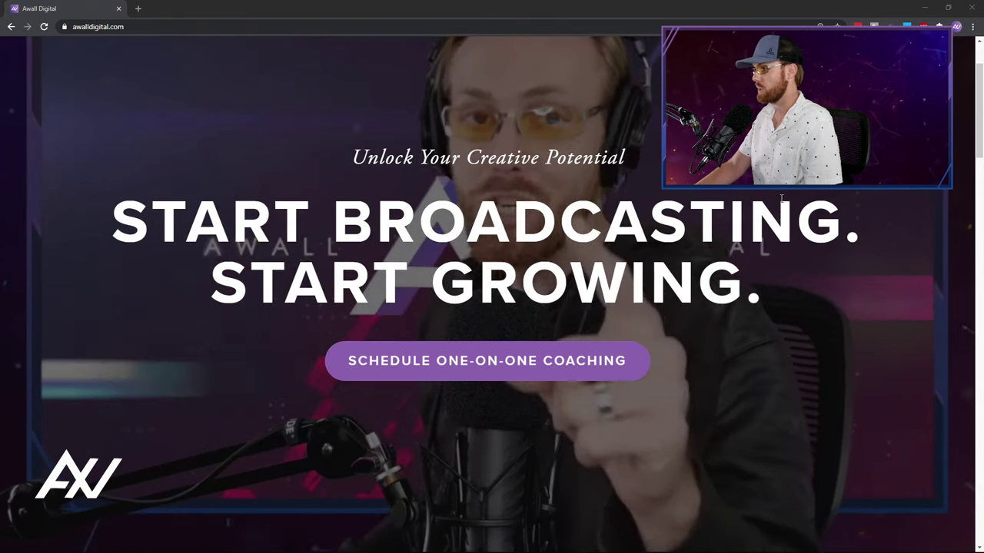
scroll(777, 202, down, 12)
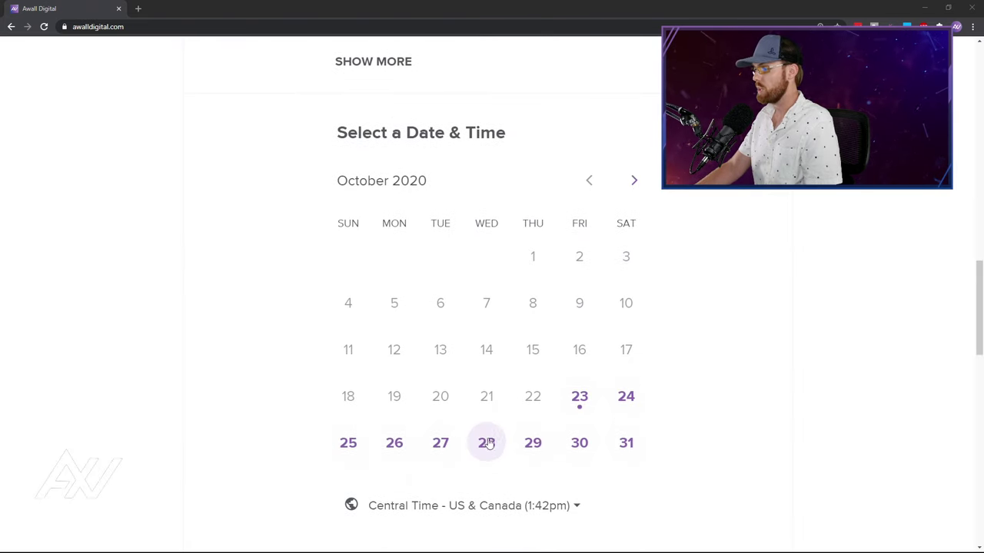
- Book the 1:00pm coaching slot on Wednesday, October 28, reaching the Name/Email details form
click(486, 443)
click(644, 307)
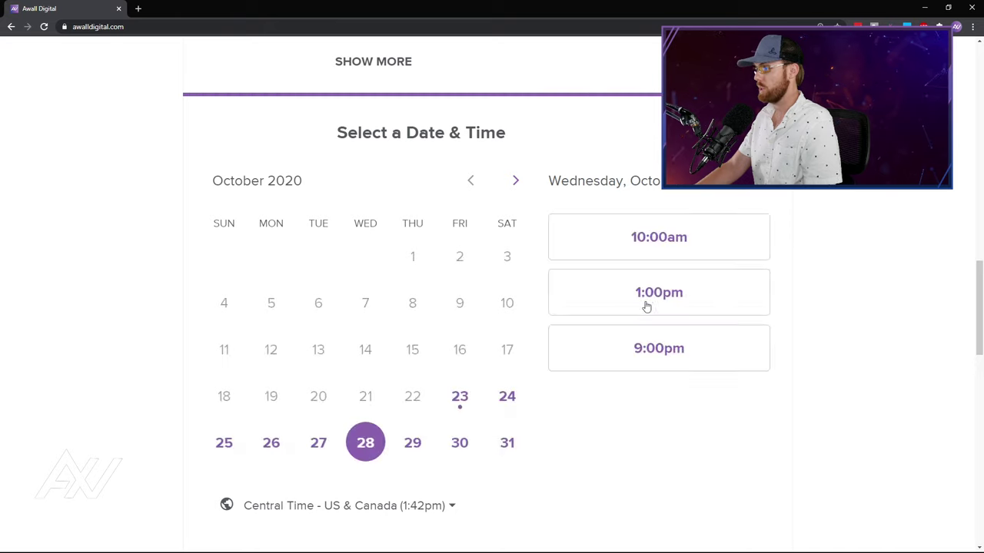
click(659, 296)
click(742, 298)
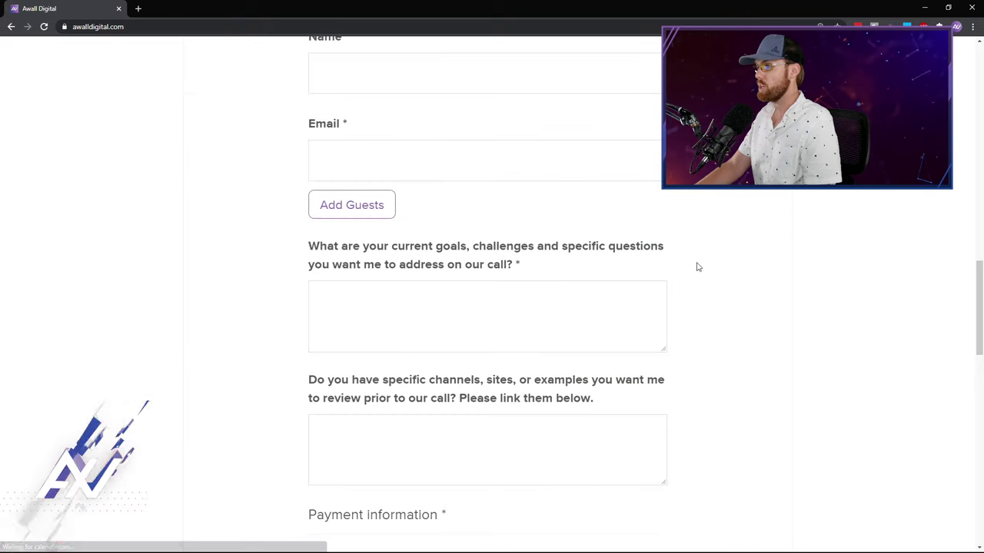